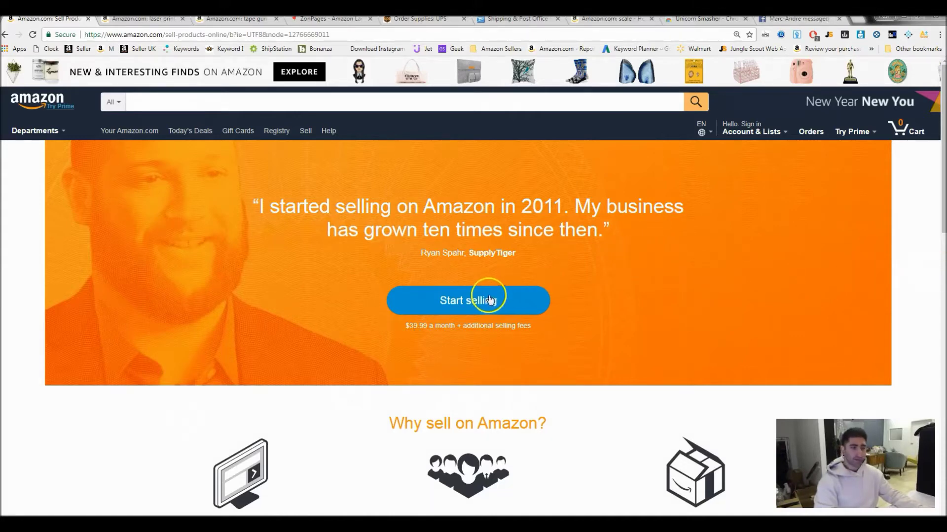
# Close the seller signup tab and browse the Amazon laser printer search results
pyautogui.click(175, 33)
pyautogui.click(88, 20)
pyautogui.scroll(-4, 385, 306)
pyautogui.scroll(-2, 379, 320)
pyautogui.scroll(-2, 385, 324)
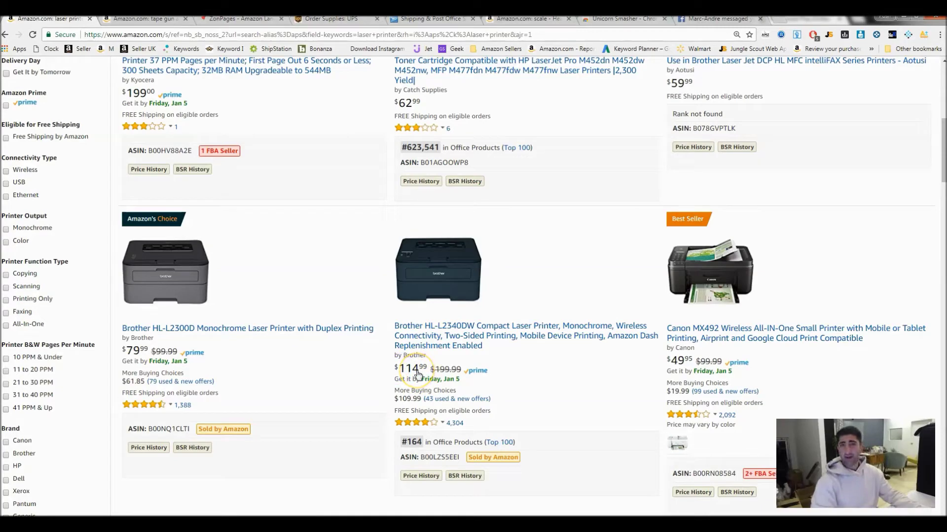
pyautogui.scroll(-2, 611, 369)
pyautogui.scroll(10, 388, 152)
pyautogui.tripleClick(230, 138)
# Search Amazon for 'fba labels' and scroll through the results
pyautogui.write('fba labels')
pyautogui.press('Return')
pyautogui.scroll(-1, 691, 370)
pyautogui.scroll(-1, 772, 295)
pyautogui.scroll(-1, 771, 295)
pyautogui.scroll(-2, 640, 383)
# Close the fba labels tab and preview the Zippy tape gun's product information
pyautogui.click(90, 19)
pyautogui.scroll(1, 345, 254)
pyautogui.click(501, 321)
pyautogui.click(606, 265)
pyautogui.click(608, 250)
# Scroll through the tape gun results, ranks and ASINs, then close that tab
pyautogui.scroll(-2, 604, 276)
pyautogui.scroll(-1, 605, 218)
pyautogui.scroll(-2, 265, 381)
pyautogui.scroll(-3, 274, 355)
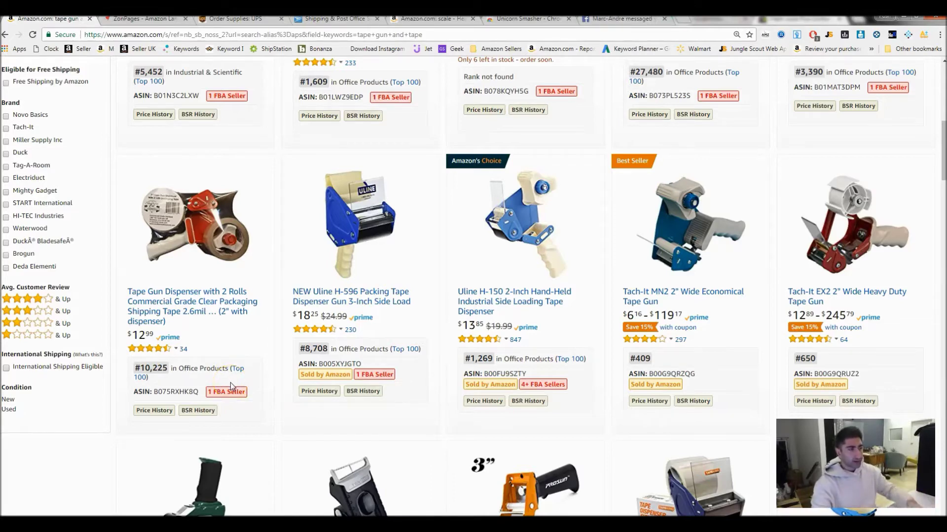
pyautogui.moveTo(359, 222)
pyautogui.click(90, 20)
# Scroll ZonPages to the Starter $19.95, Business $49.95 and Enterprise $99.95 pricing plans
pyautogui.scroll(5, 84, 249)
pyautogui.scroll(5, 148, 252)
pyautogui.scroll(3, 197, 249)
pyautogui.scroll(-1, 150, 278)
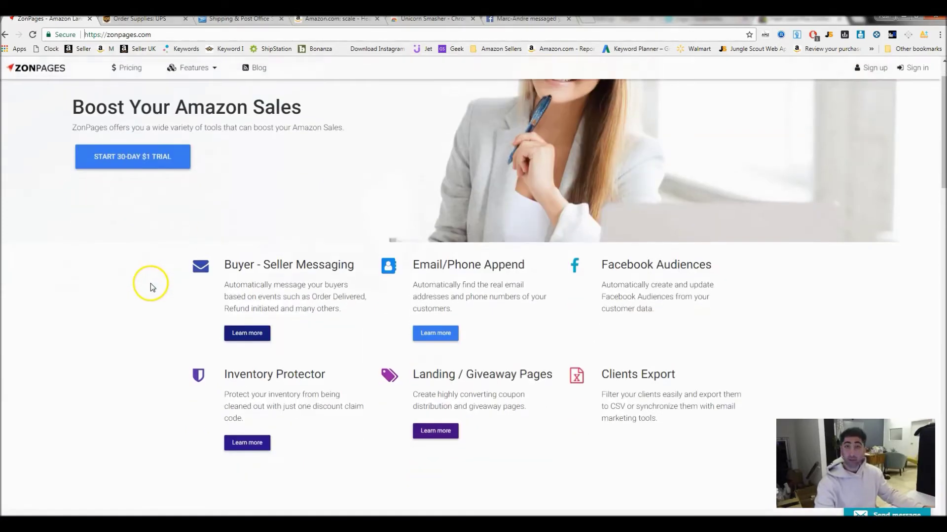
pyautogui.scroll(-1, 131, 300)
pyautogui.click(179, 280)
pyautogui.scroll(-5, 458, 350)
pyautogui.scroll(-4, 457, 353)
pyautogui.scroll(-1, 433, 355)
pyautogui.scroll(-1, 412, 360)
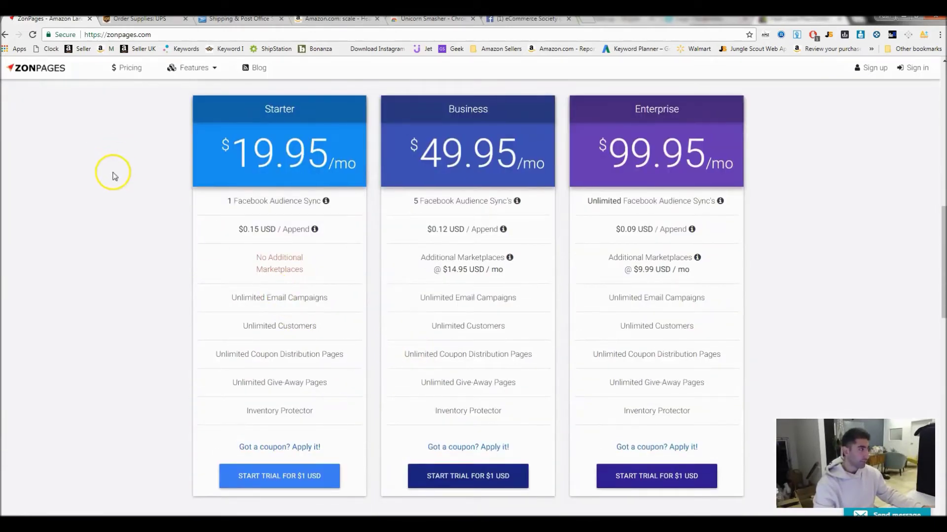
# Close ZonPages and browse the UPS Labels and Stickers supplies
pyautogui.click(90, 20)
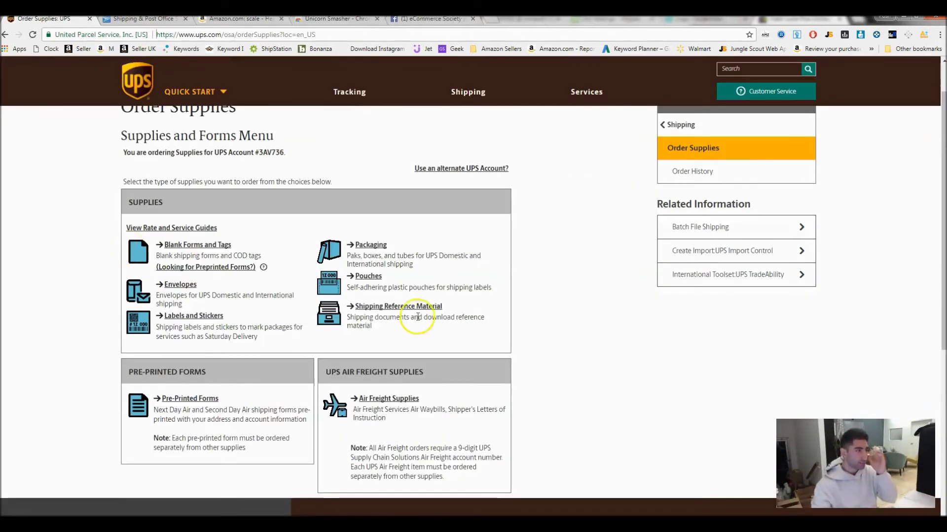
pyautogui.scroll(-2, 544, 267)
pyautogui.click(207, 217)
pyautogui.scroll(-2, 285, 339)
pyautogui.scroll(-2, 288, 340)
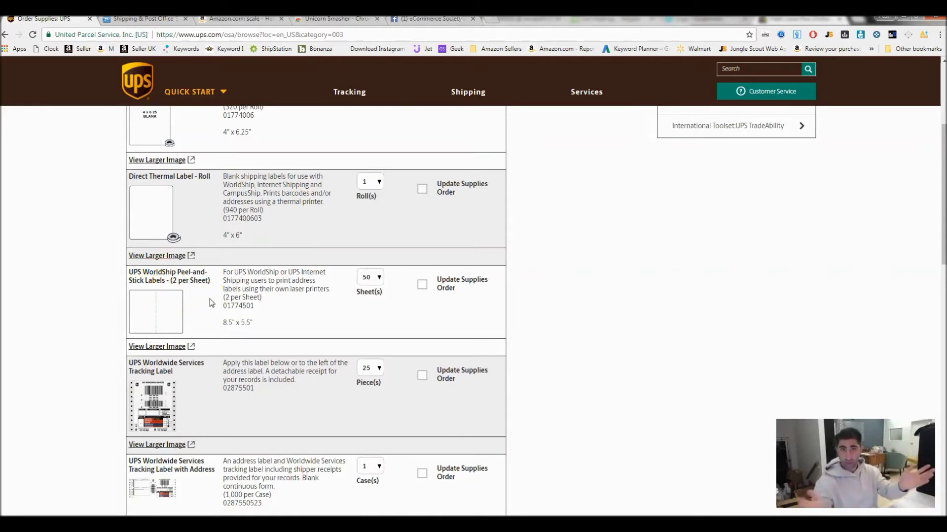
# Close the UPS supplies tab, review the USPS supplies page, then close it
pyautogui.click(89, 19)
pyautogui.scroll(-3, 403, 315)
pyautogui.scroll(-1, 813, 327)
pyautogui.scroll(-2, 697, 332)
pyautogui.scroll(-1, 789, 287)
pyautogui.click(832, 199)
pyautogui.click(90, 19)
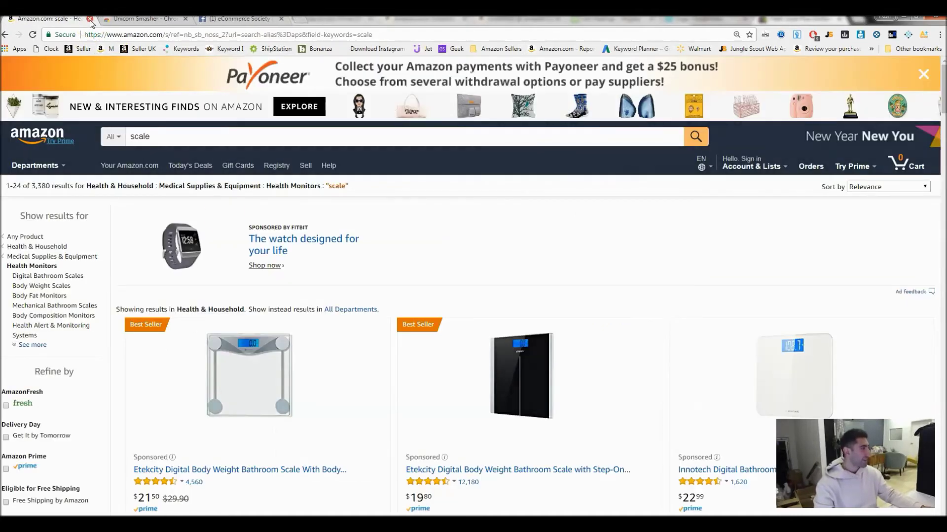
# Scroll through the Amazon 'scale' results, accidentally closing that tab
pyautogui.scroll(-1, 468, 229)
pyautogui.scroll(1, 394, 242)
pyautogui.scroll(-2, 370, 238)
pyautogui.scroll(-3, 367, 296)
pyautogui.scroll(-1, 389, 237)
pyautogui.scroll(-2, 389, 238)
pyautogui.scroll(-1, 391, 239)
pyautogui.scroll(3, 97, 106)
pyautogui.scroll(5, 97, 106)
pyautogui.click(89, 19)
# Reopen the closed 'scale' results tab with Ctrl+Shift+T
pyautogui.hotkey('ctrl', 'shift', 't')
pyautogui.scroll(-4, 168, 113)
pyautogui.scroll(3, 344, 235)
pyautogui.scroll(1, 543, 193)
# Analyse the scale results with Unicorn Smasher, then close its Chrome Web Store tab
pyautogui.click(766, 35)
pyautogui.click(840, 49)
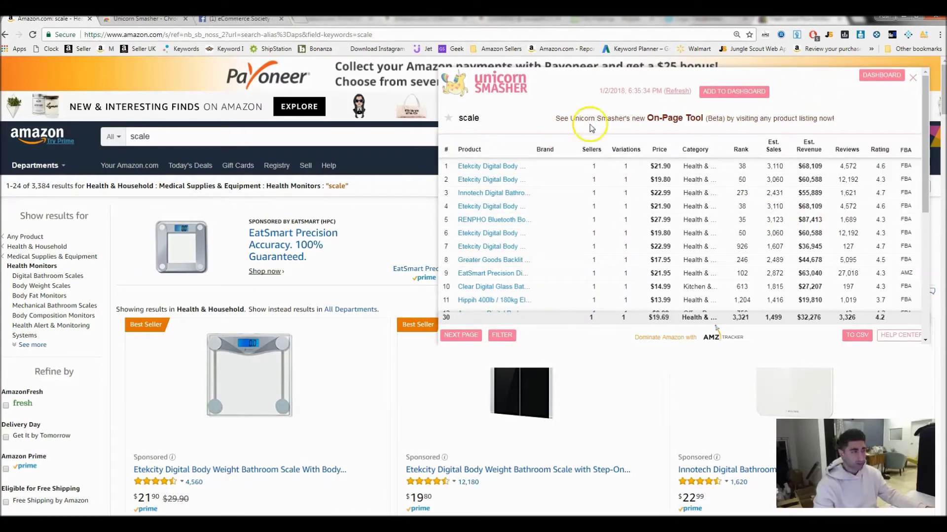
pyautogui.moveTo(489, 179)
pyautogui.click(185, 19)
# Search eBay for nerium and compute 350 divided by 60 in Calculator
pyautogui.click(207, 22)
pyautogui.click(281, 19)
pyautogui.click(206, 21)
pyautogui.write('ebay.com/')
pyautogui.press('Return')
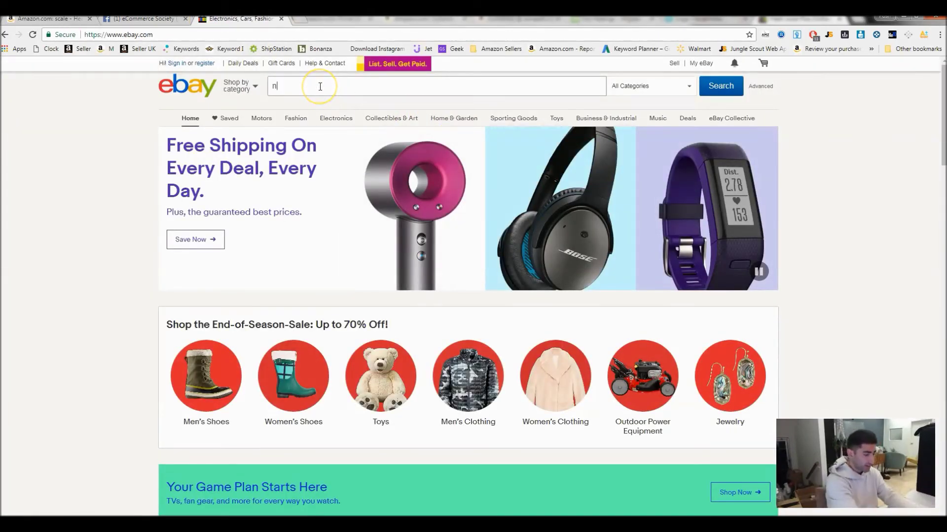
pyautogui.write('erium')
pyautogui.press('Return')
pyautogui.hotkey('alt', 'Tab')
pyautogui.write('60')
pyautogui.press('Return')
# Search Amazon for nerium and copy the first product's ASIN
pyautogui.click(49, 18)
pyautogui.click(202, 141)
pyautogui.hotkey('ctrl', 'a')
pyautogui.write('nerium')
pyautogui.press('Return')
pyautogui.click(429, 242)
pyautogui.scroll(-2, 261, 380)
pyautogui.doubleClick(169, 427)
pyautogui.hotkey('ctrl', 'c')
# Google 'fba fee' and paste the ASIN into Seller Central's FBA Revenue Calculator
pyautogui.click(298, 21)
pyautogui.write('fba fee')
pyautogui.click(345, 101)
pyautogui.click(186, 157)
pyautogui.click(196, 179)
pyautogui.hotkey('ctrl', 'v')
# Look up ASIN B01LO30GA0 in the FBA calculator and enter the 129 item price
pyautogui.click(49, 19)
pyautogui.click(332, 19)
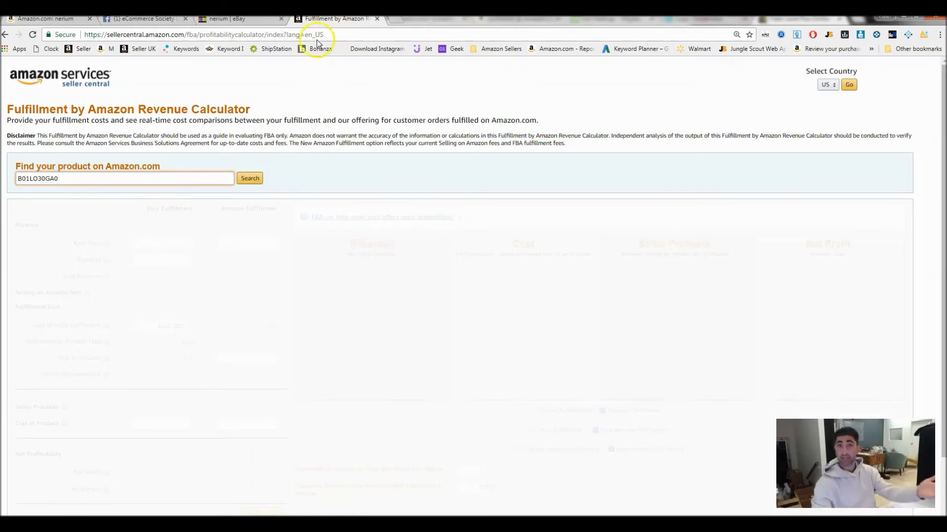
pyautogui.click(250, 179)
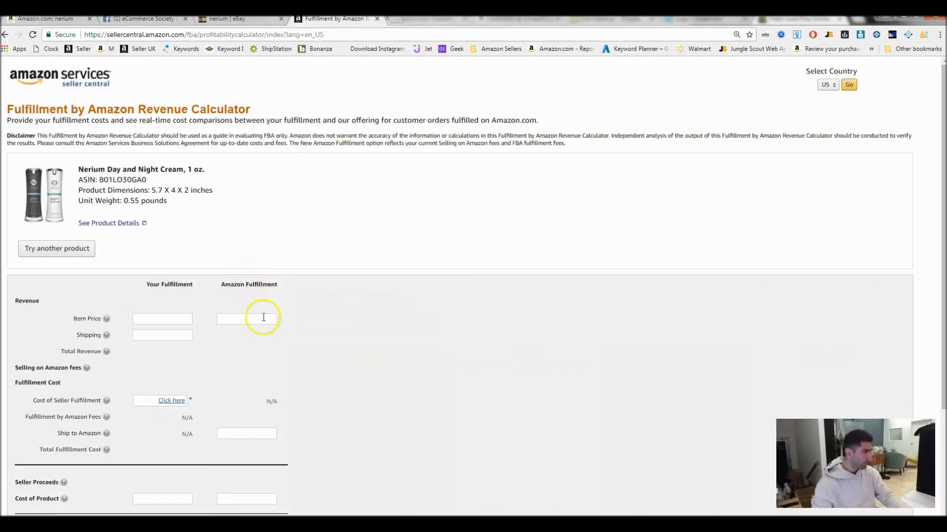
pyautogui.click(262, 319)
pyautogui.scroll(-2, 290, 313)
# Enter 60 as product cost and calculate, giving a 46.64 net profit
pyautogui.click(46, 19)
pyautogui.click(348, 20)
pyautogui.click(265, 400)
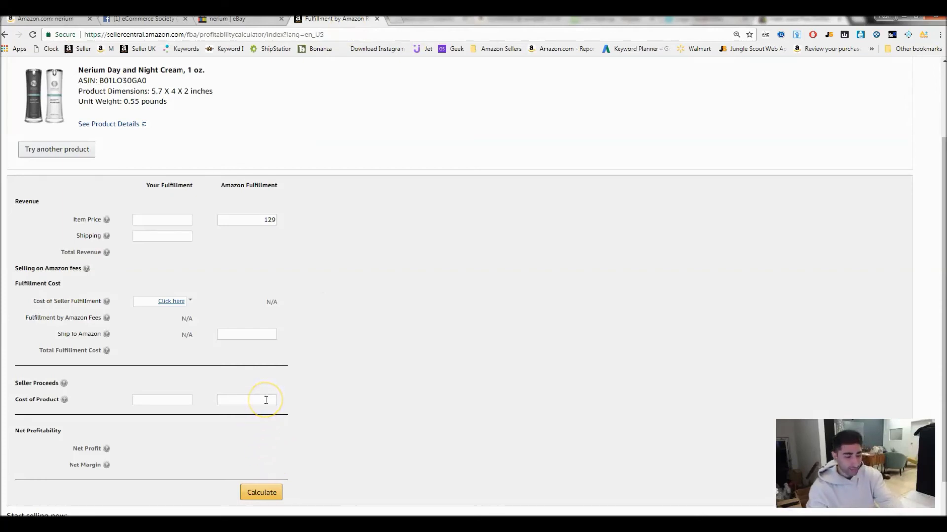
pyautogui.write('60')
pyautogui.click(264, 499)
pyautogui.scroll(-1, 306, 384)
pyautogui.moveTo(258, 399)
pyautogui.mouseDown()
pyautogui.moveTo(279, 402)
pyautogui.moveTo(276, 415)
pyautogui.mouseUp()
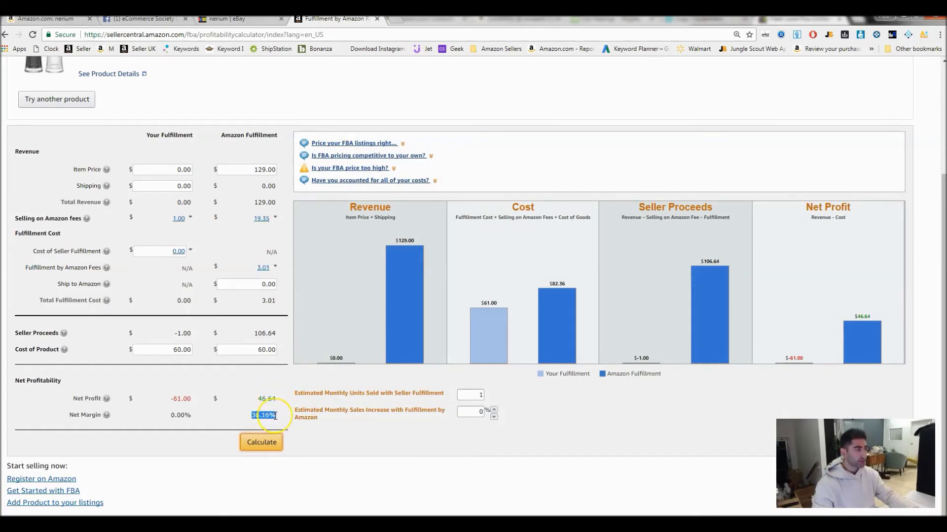
pyautogui.press('XF86Calculator')
pyautogui.moveTo(873, 143); pyautogui.dragTo(806, 130)
# Analyse the nerium results with Unicorn Smasher and divide the top product's 311 sales by 30
pyautogui.click(59, 19)
pyautogui.click(765, 36)
pyautogui.tripleClick(785, 170)
pyautogui.write('311/30')
pyautogui.press('Return')
pyautogui.click(886, 217)
# Glance at the FBA calculator, then view the first nerium product's details
pyautogui.click(321, 20)
pyautogui.click(71, 20)
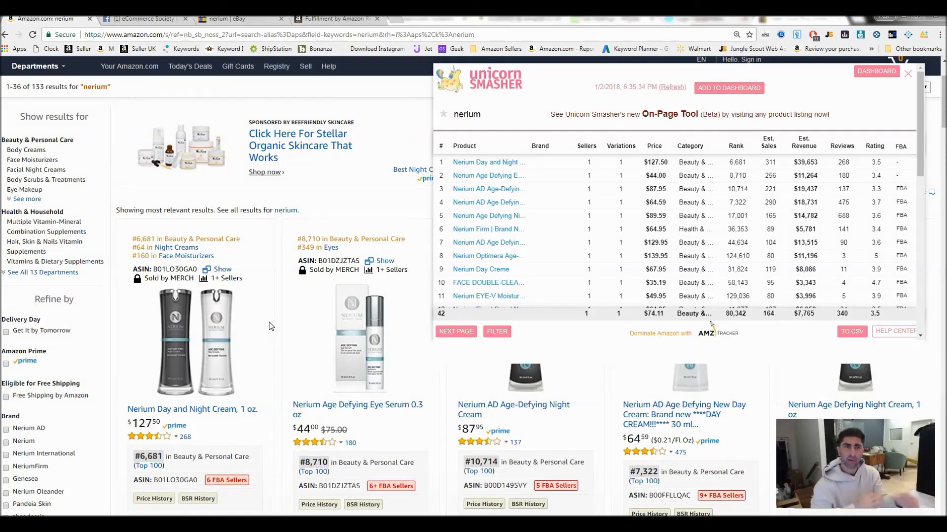
pyautogui.click(255, 358)
pyautogui.click(277, 242)
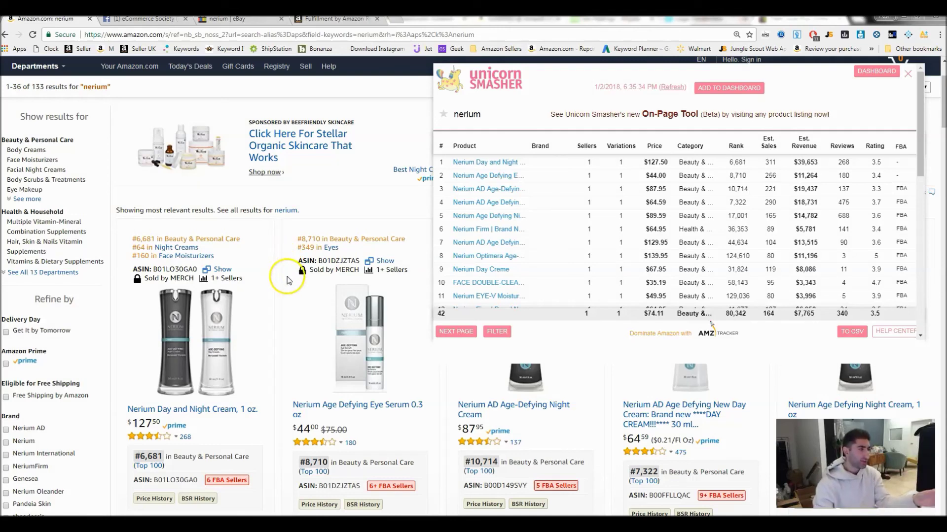